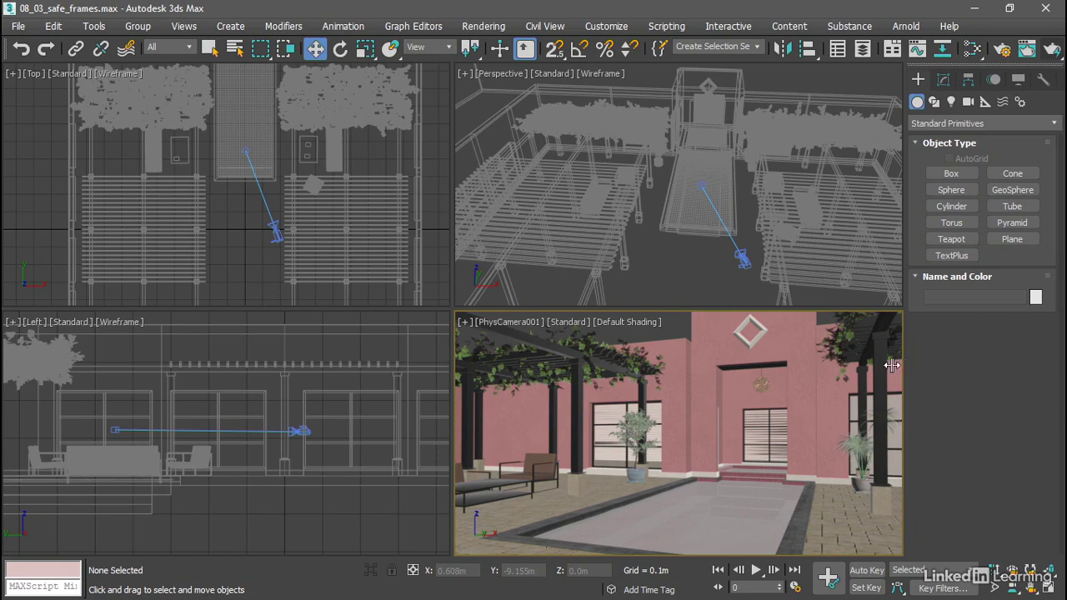
# - Widen the command panel so the PhysCamera001 viewport becomes taller and narrower
pyautogui.moveTo(905, 365); pyautogui.dragTo(777, 362)
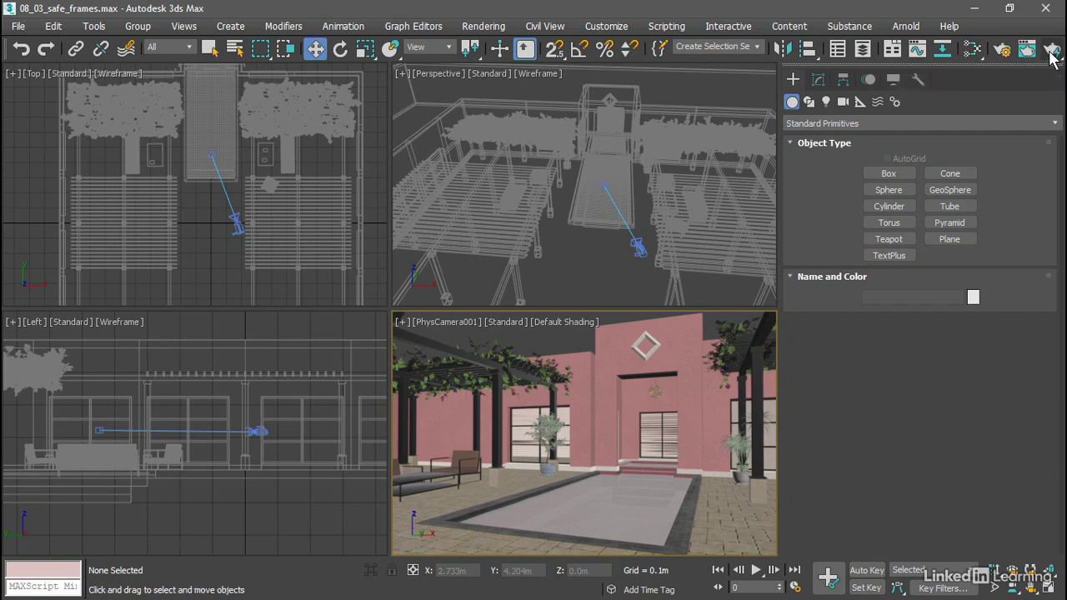
# - Run a production render of the PhysCamera001 view, move the frame window aside, and cancel the render early
pyautogui.click(1052, 52)
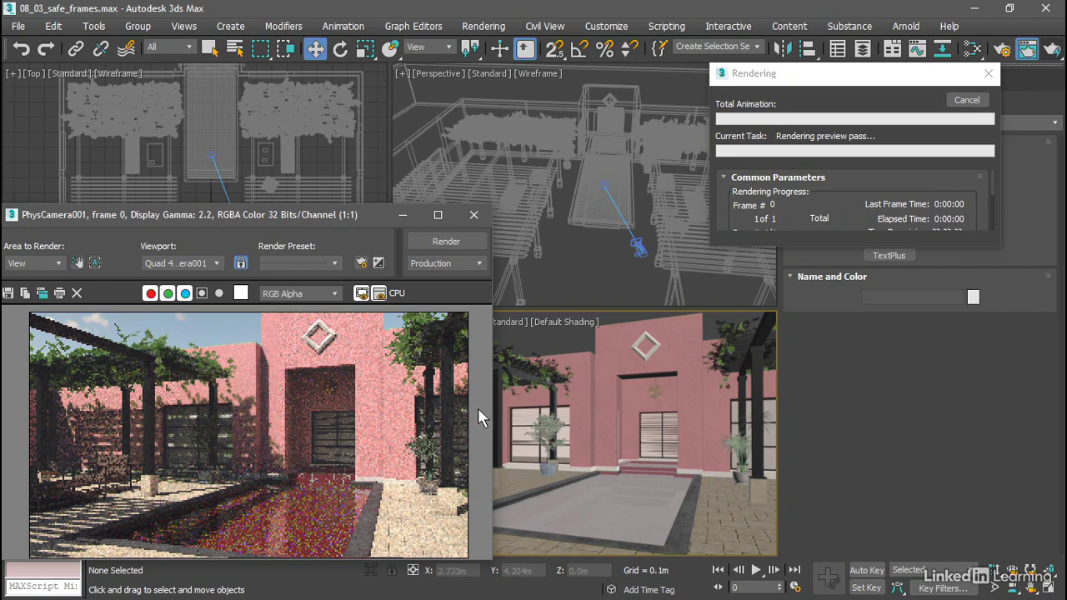
pyautogui.moveTo(365, 219); pyautogui.dragTo(316, 218)
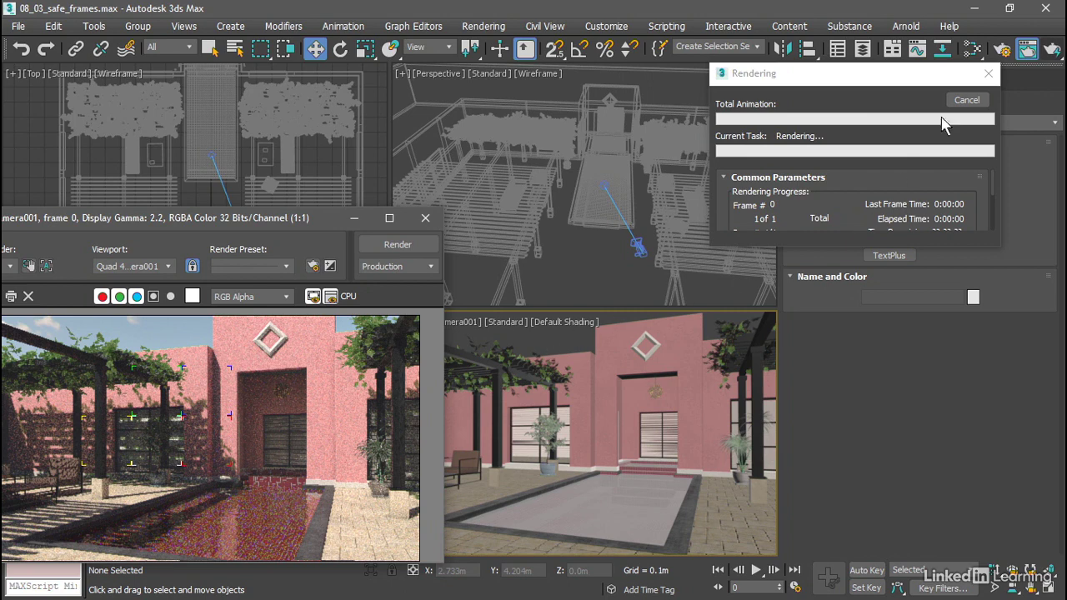
pyautogui.click(965, 100)
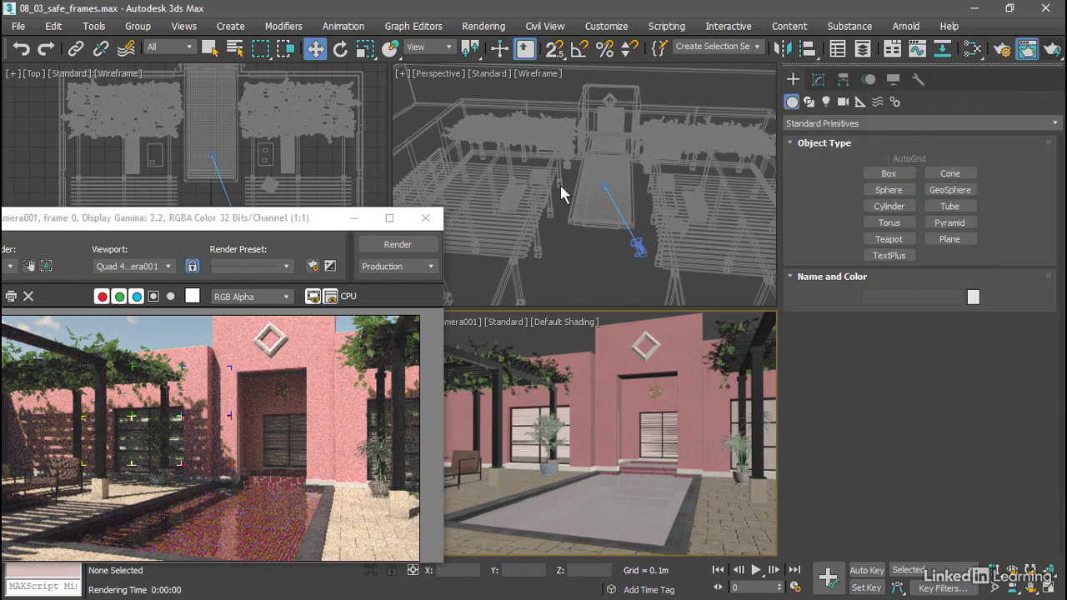
# - Close the rendered frame window and turn on Show Safe Frames for the PhysCamera001 viewport
pyautogui.click(426, 219)
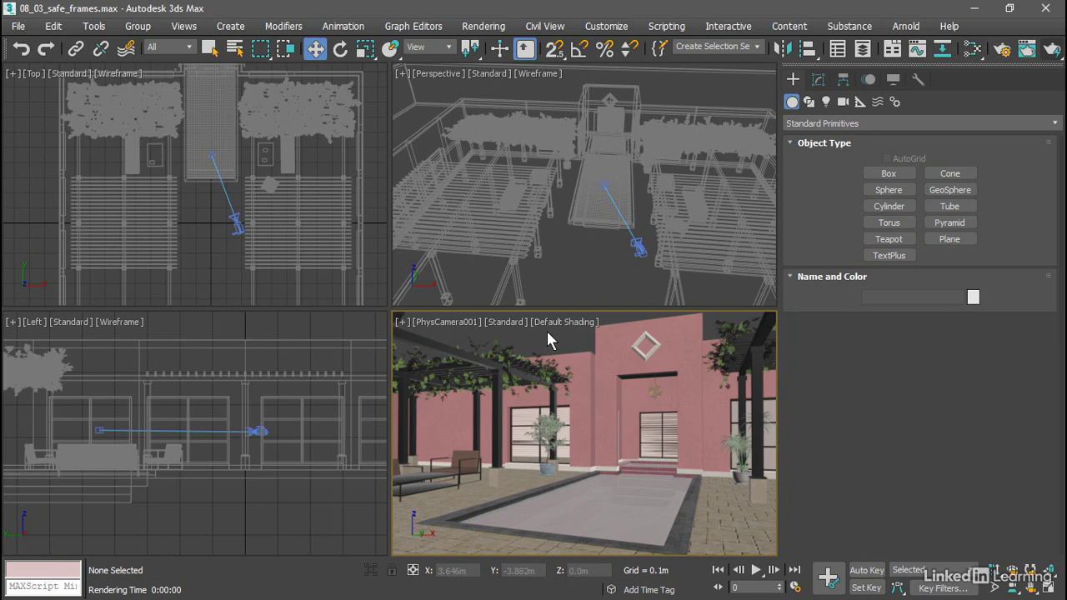
pyautogui.click(457, 330)
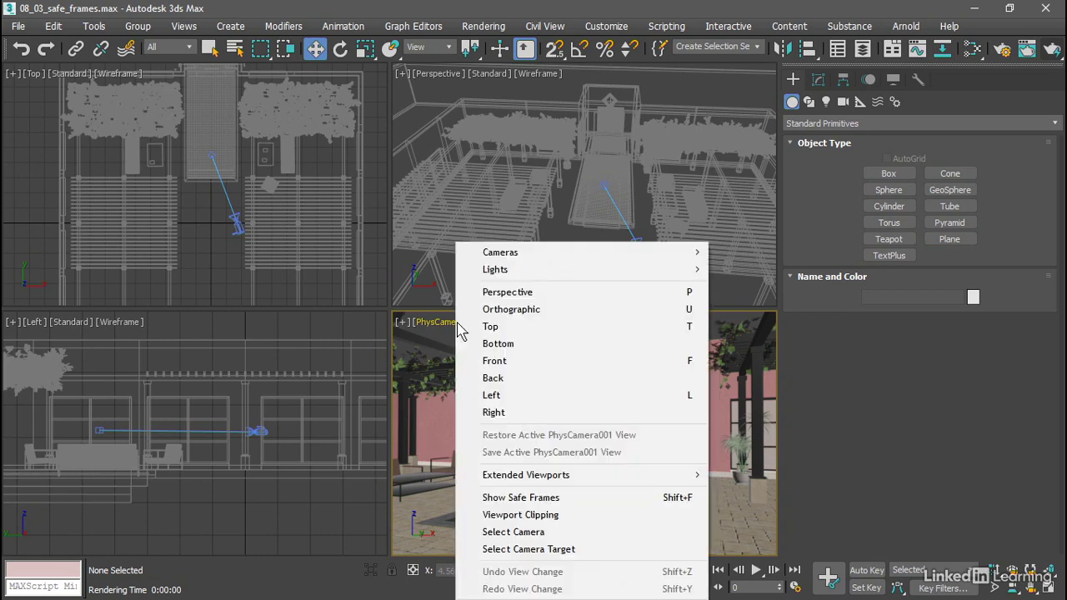
pyautogui.click(607, 499)
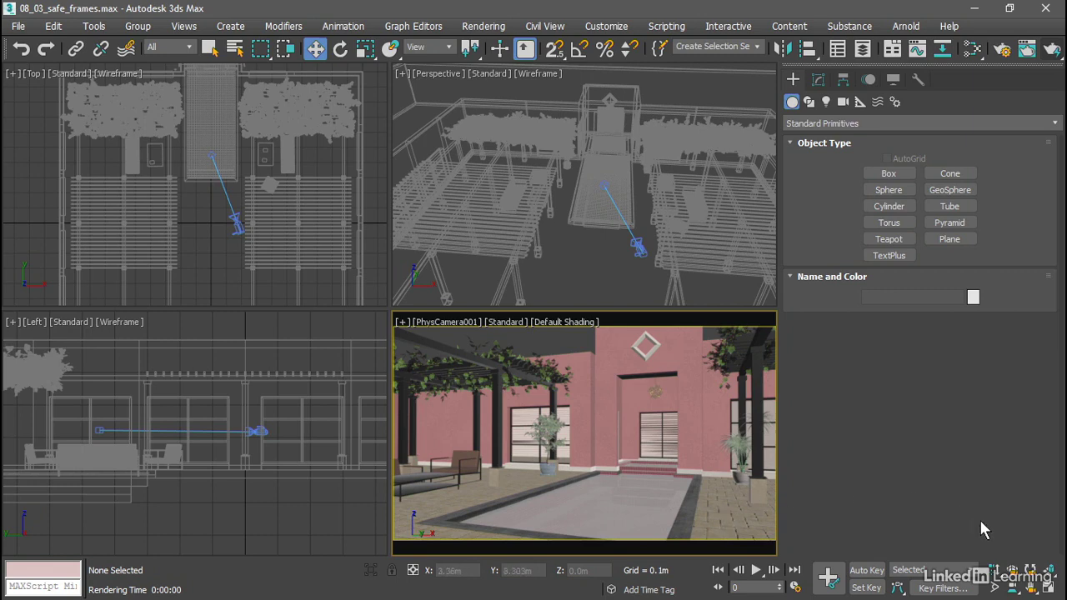
# - Dolly PhysCamera001 and its target back, then move the camera left along X in the Top view
pyautogui.click(994, 575)
pyautogui.moveTo(633, 459); pyautogui.dragTo(607, 457)
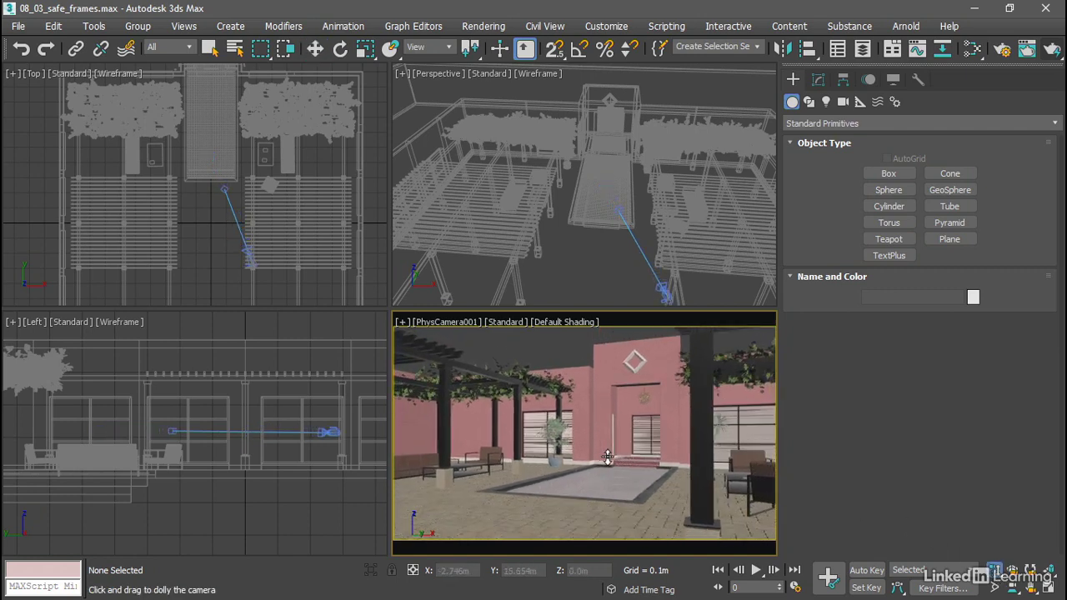
pyautogui.press('w')
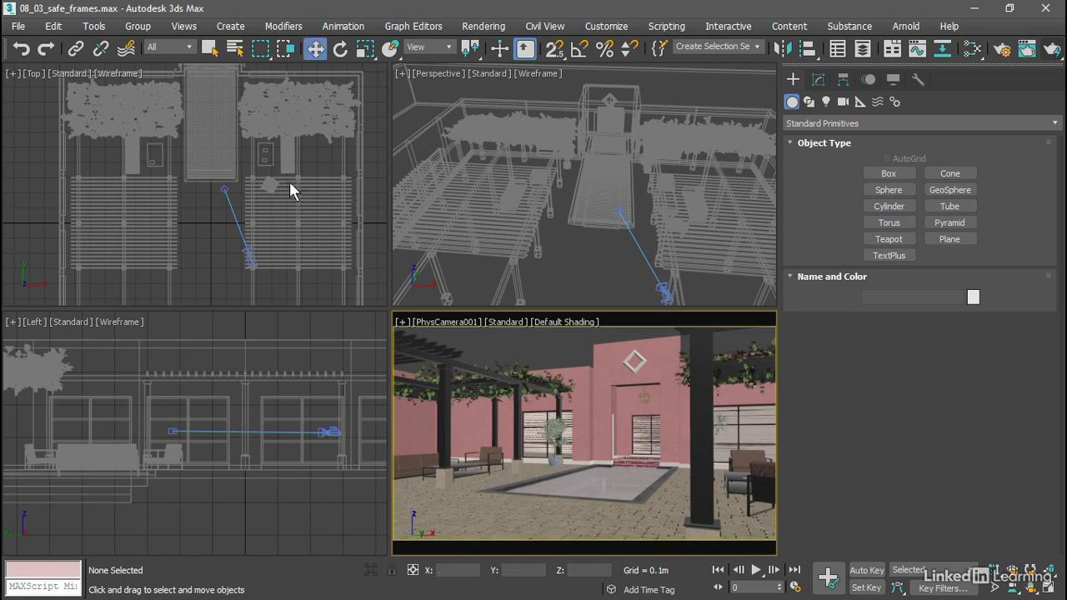
pyautogui.click(247, 260)
pyautogui.moveTo(293, 264); pyautogui.dragTo(282, 272)
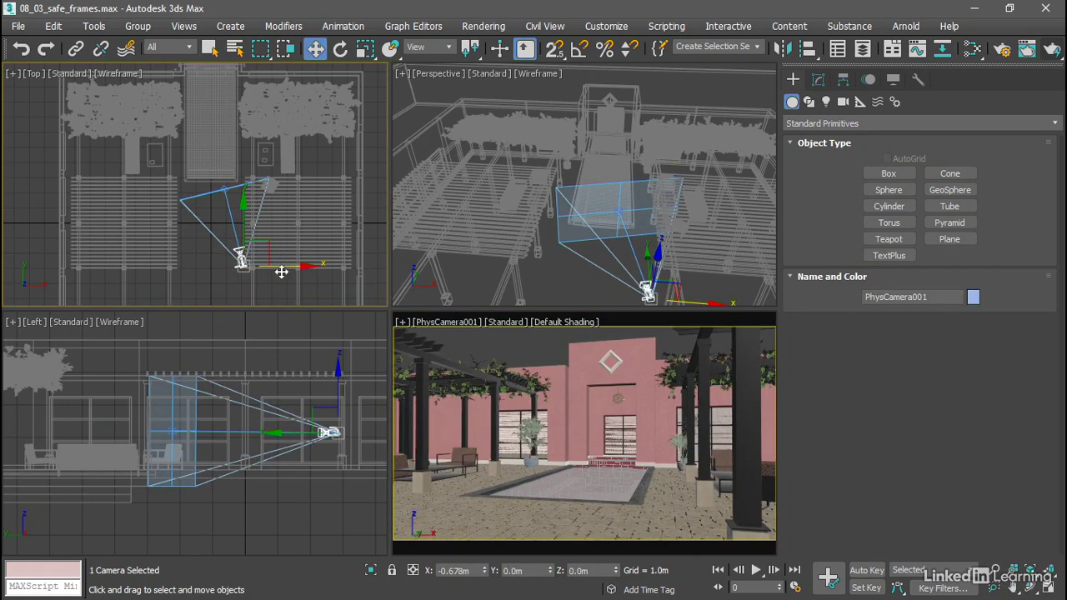
pyautogui.click(647, 549)
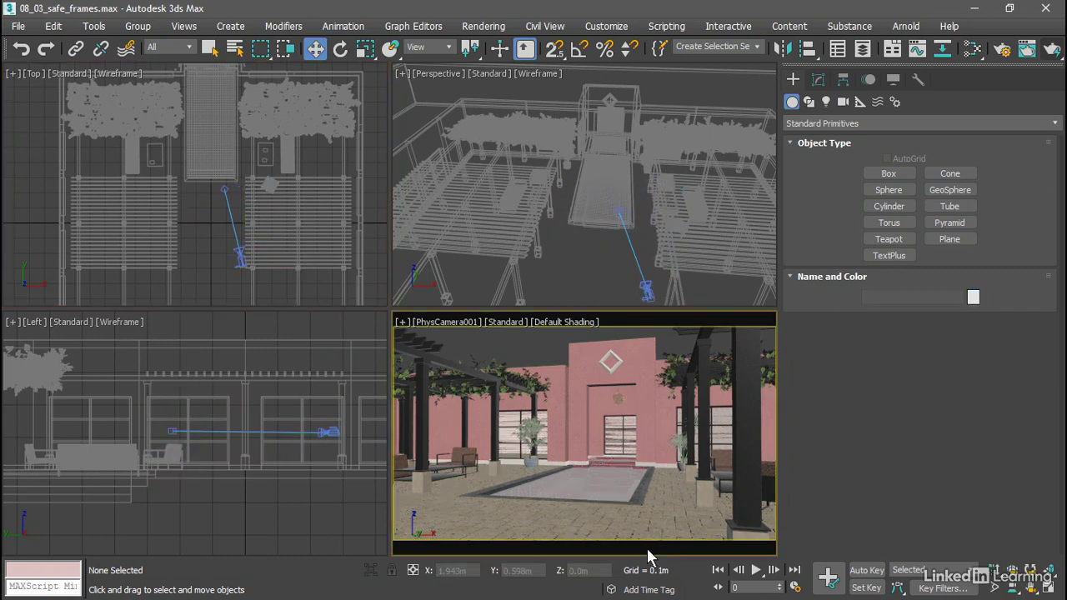
pyautogui.hotkey('shift', 'f')
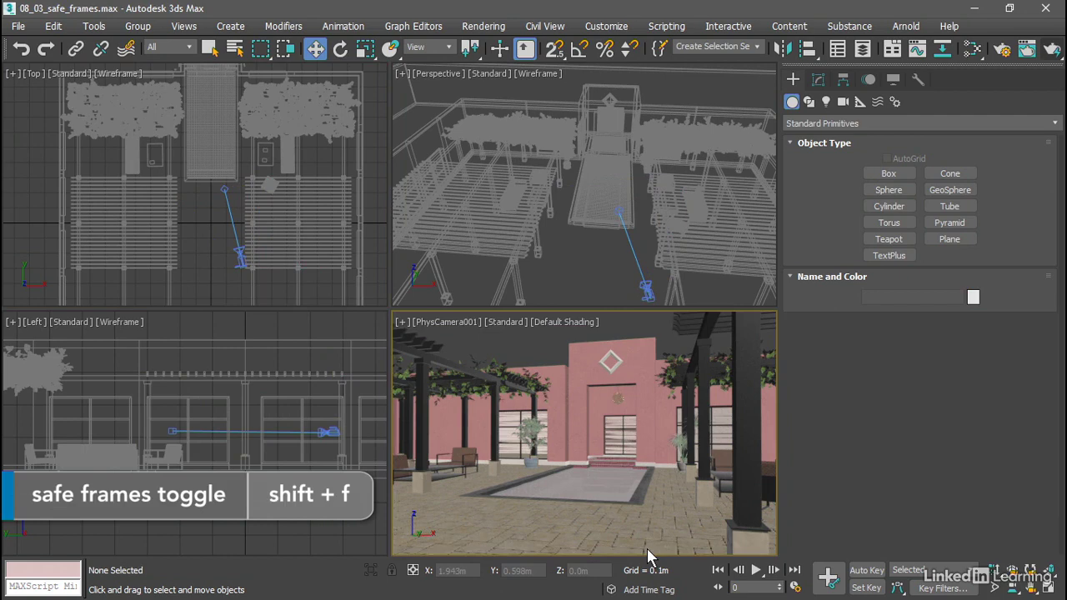
pyautogui.hotkey('shift', 'f')
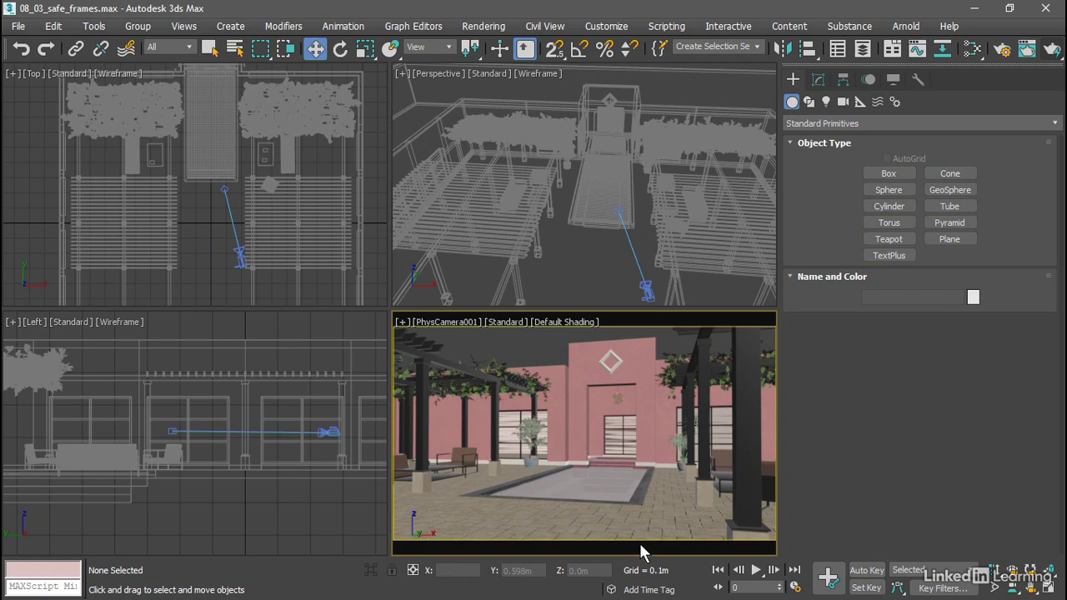
# - Enable Title Safe at 20.0 in the Safe Frames settings of Configure Viewports and apply it
pyautogui.click(401, 323)
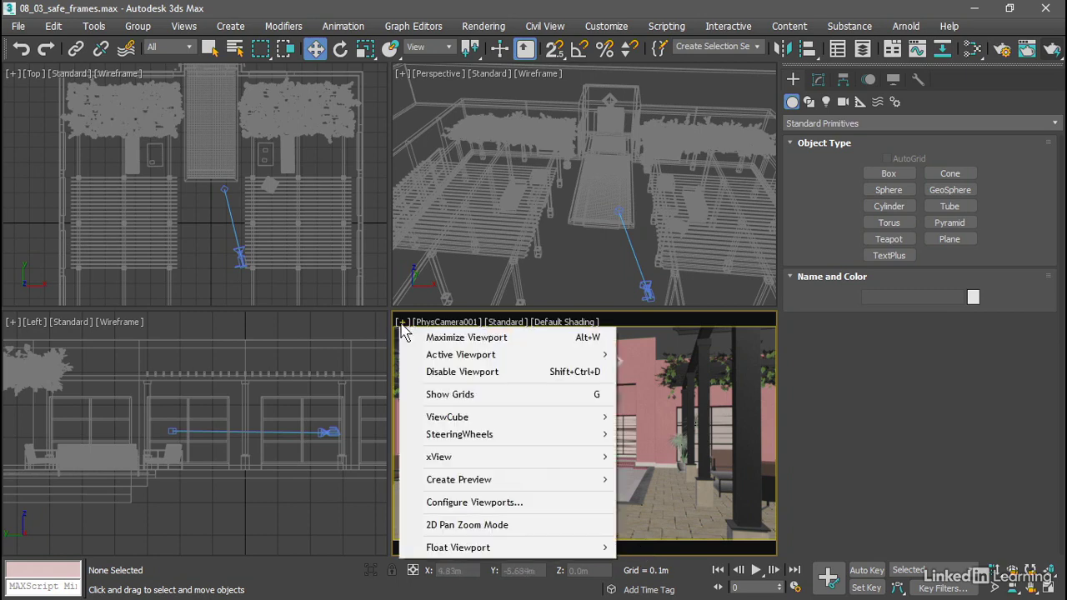
pyautogui.click(522, 510)
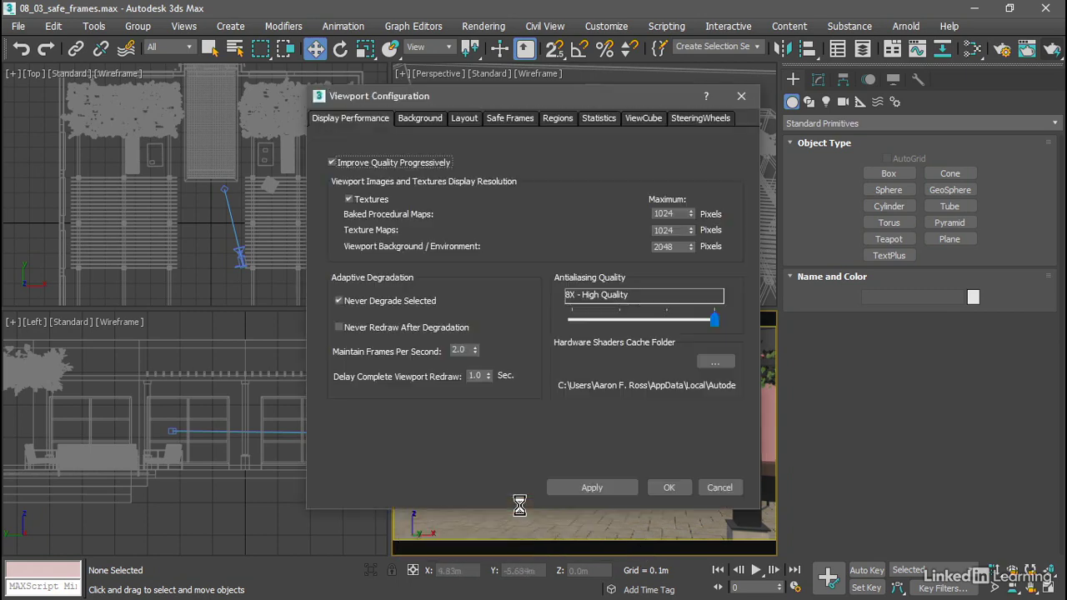
pyautogui.click(523, 119)
pyautogui.moveTo(534, 94); pyautogui.dragTo(248, 102)
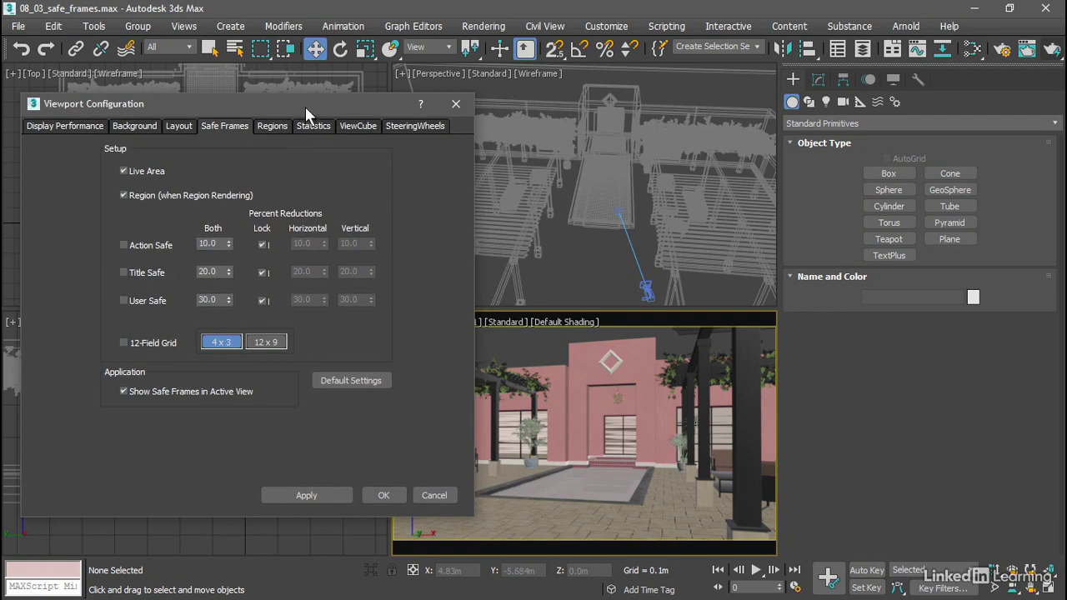
pyautogui.moveTo(305, 107); pyautogui.dragTo(282, 105)
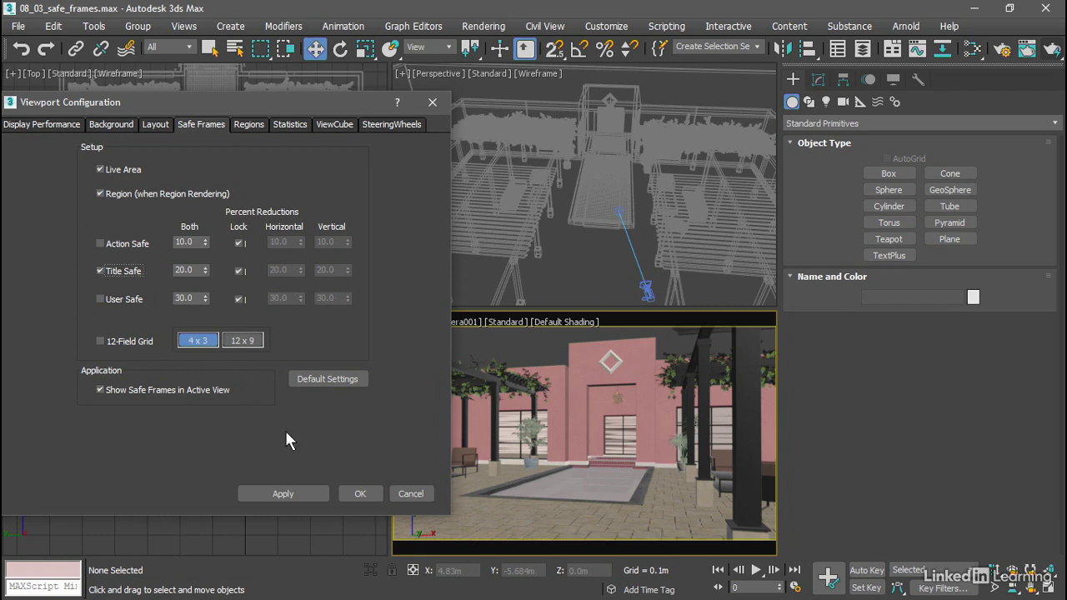
pyautogui.click(303, 490)
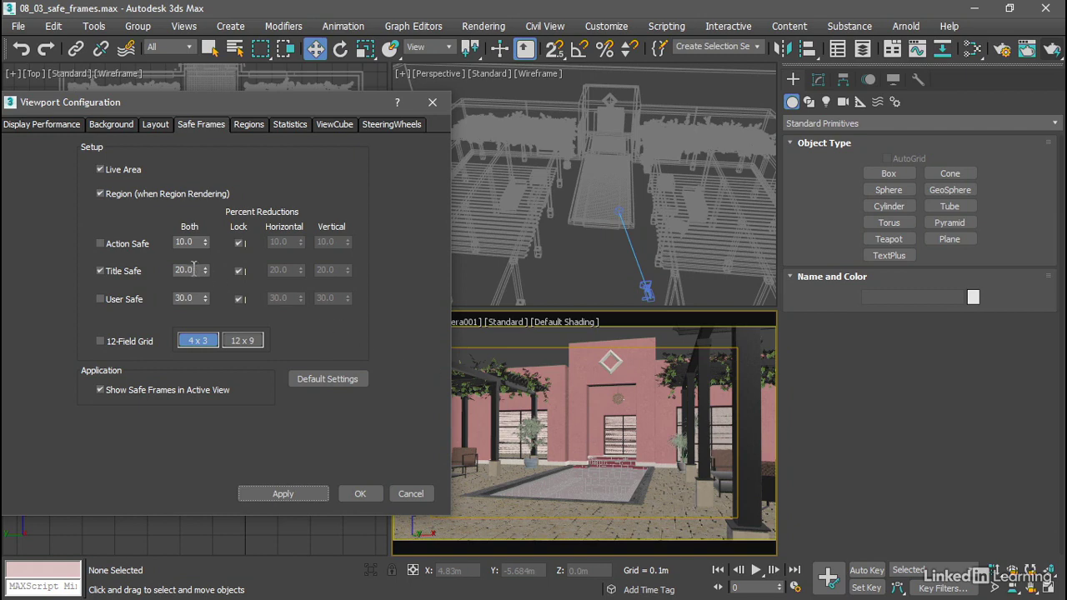
# - Set the overall Title Safe reduction to 16 percent and apply it
pyautogui.moveTo(195, 270); pyautogui.dragTo(169, 272)
pyautogui.write('16')
pyautogui.press('Return')
pyautogui.click(287, 492)
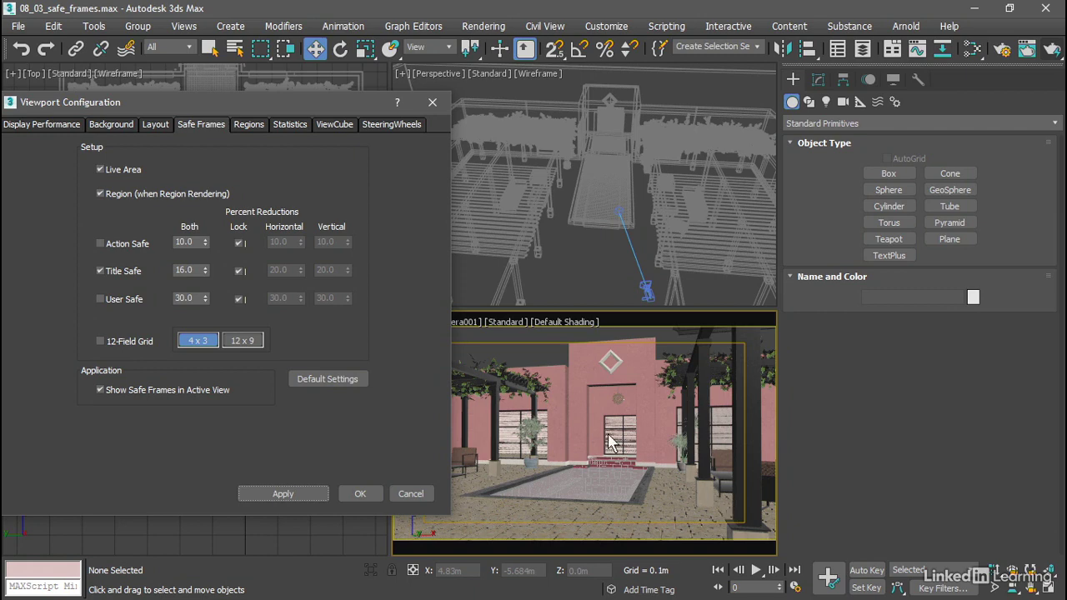
# - Unlock Title Safe and set its vertical reduction to 16.0 and horizontal to 9.0, then apply
pyautogui.click(239, 271)
pyautogui.press('Tab')
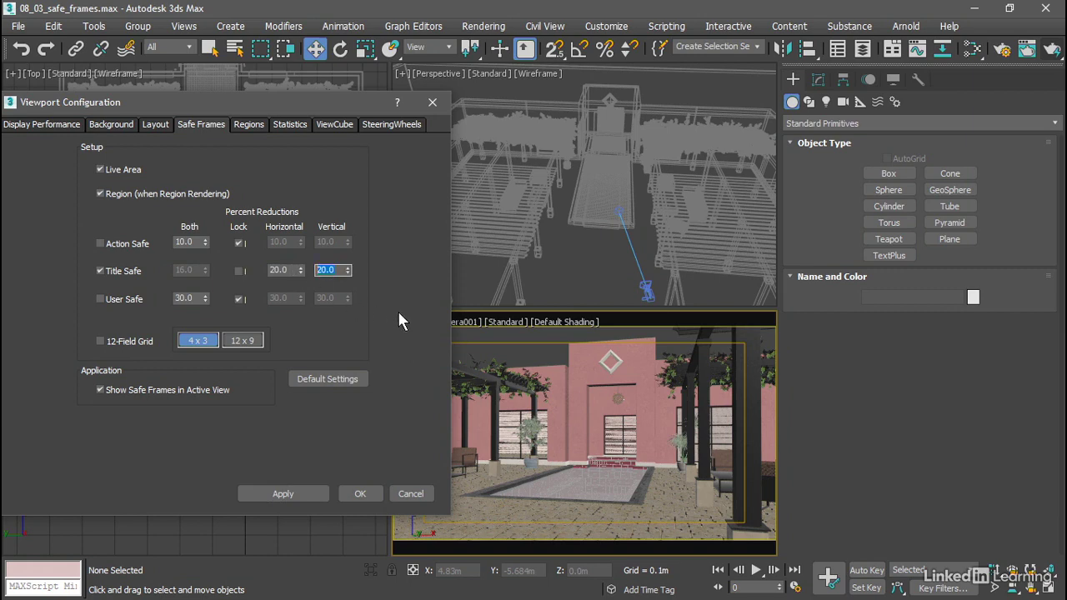
pyautogui.write('16')
pyautogui.press('Return')
pyautogui.click(276, 268)
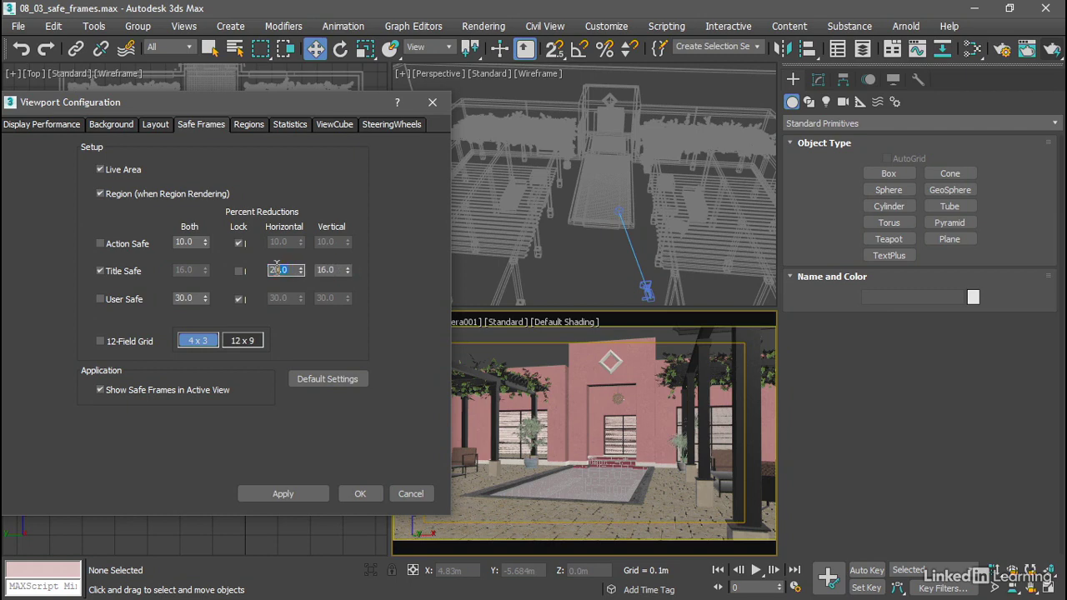
pyautogui.write('9')
pyautogui.press('Return')
pyautogui.click(287, 493)
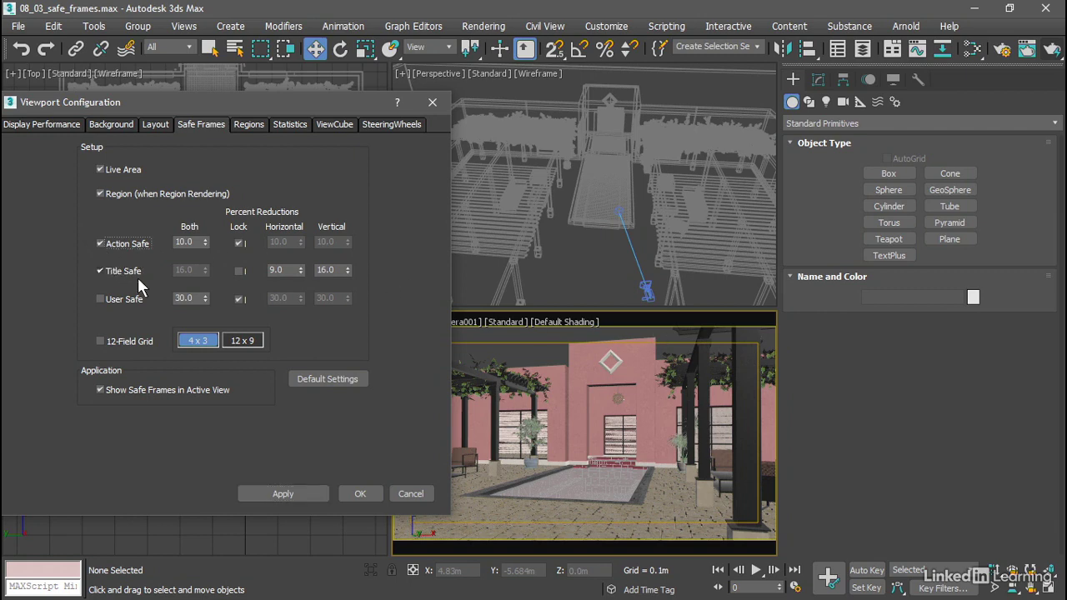
# - Apply Action Safe, then unlock it and set vertical 5.0 and horizontal 2.8 reductions, and apply
pyautogui.click(271, 486)
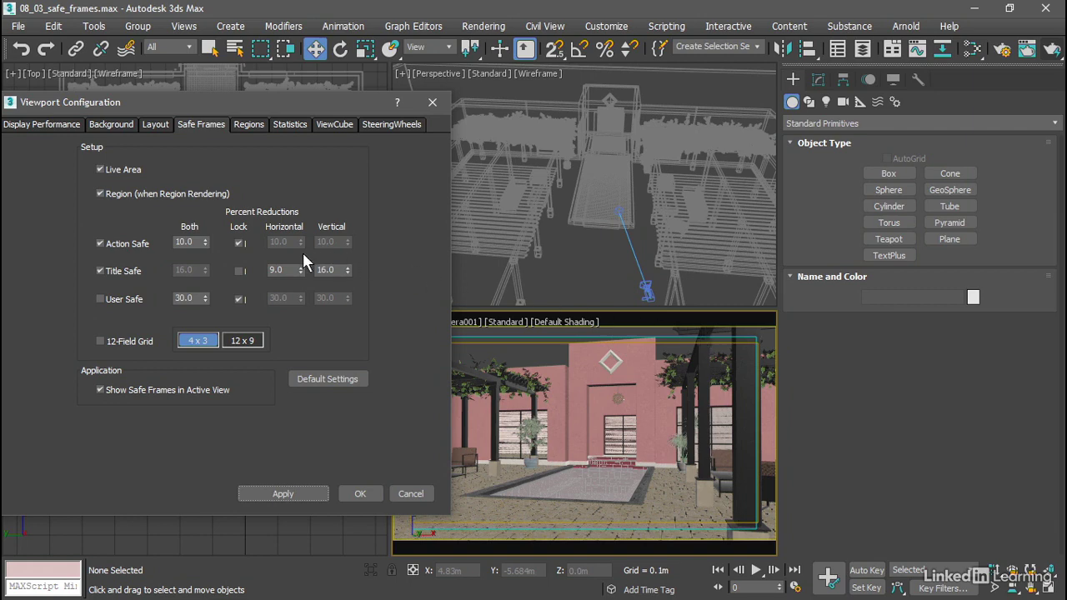
pyautogui.click(238, 243)
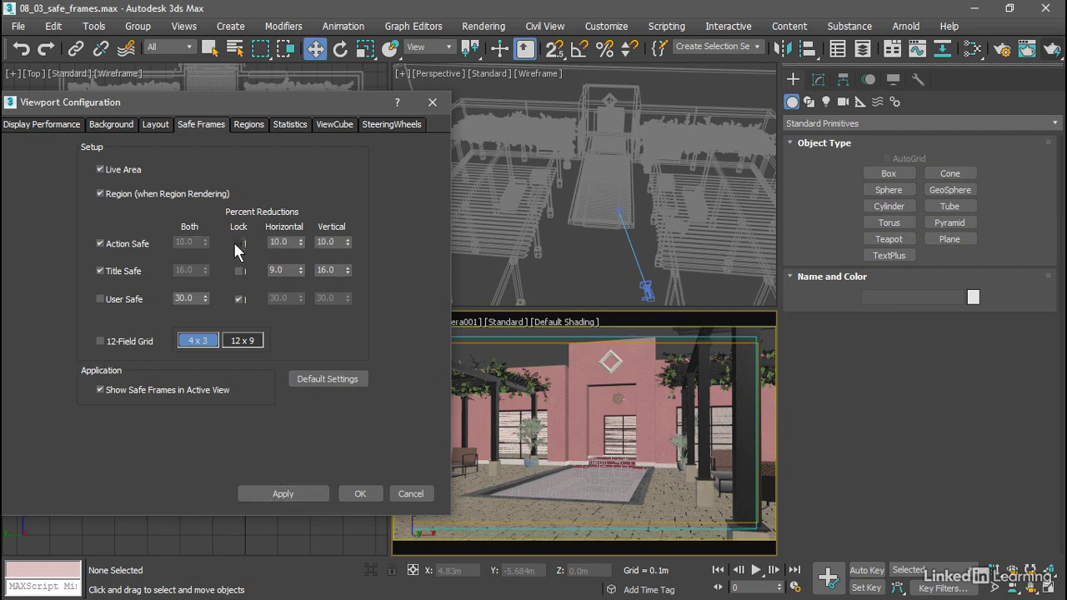
pyautogui.doubleClick(338, 242)
pyautogui.write('5.0')
pyautogui.doubleClick(282, 242)
pyautogui.write('2.8')
pyautogui.click(307, 490)
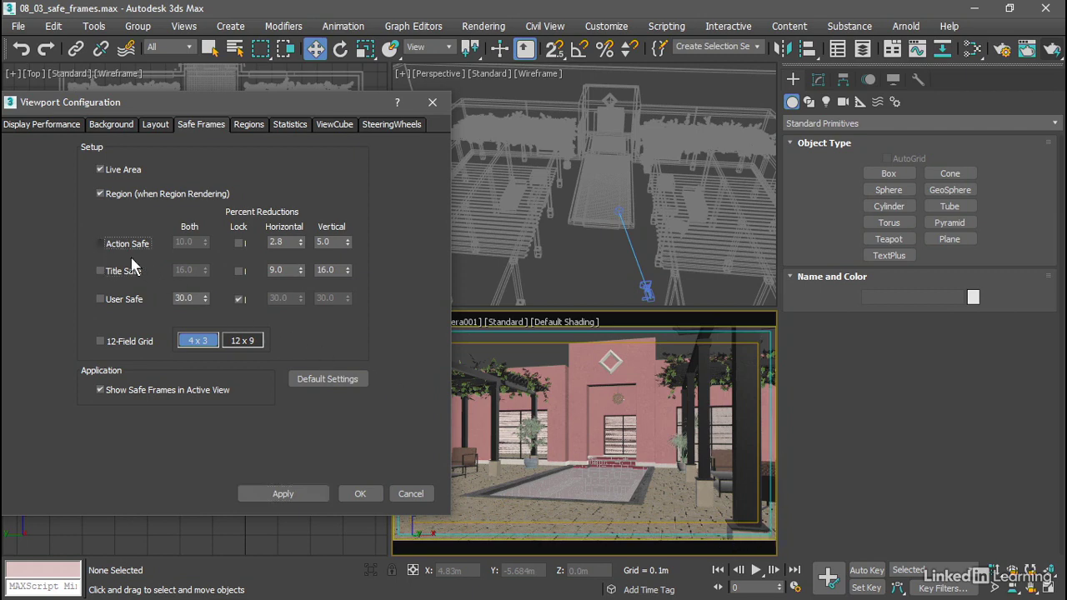
# - Close the Viewport Configuration dialog with OK, leaving Title Safe and Action Safe off
pyautogui.click(360, 494)
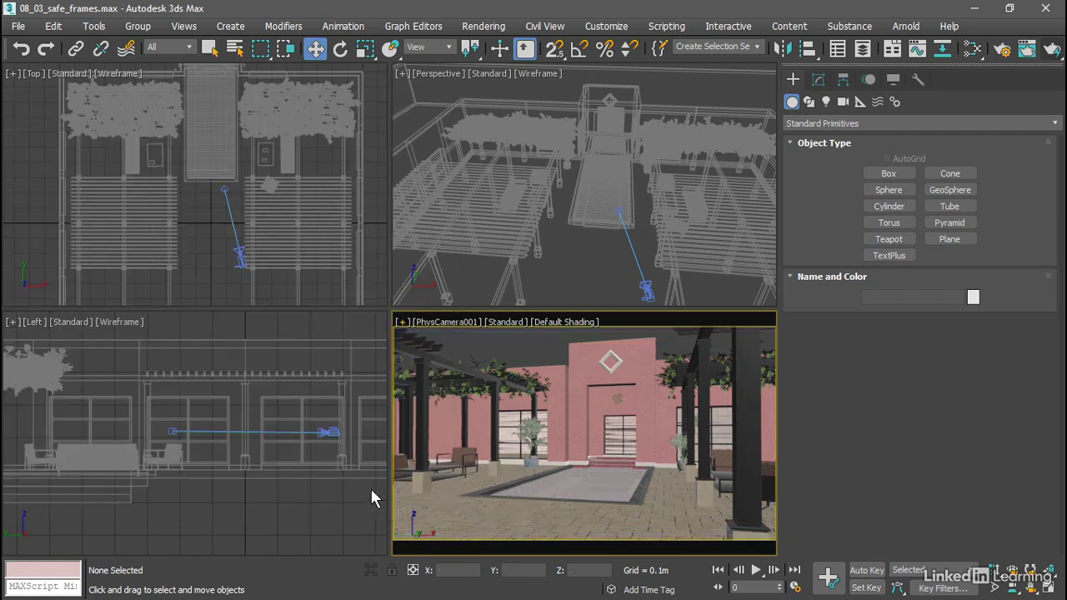